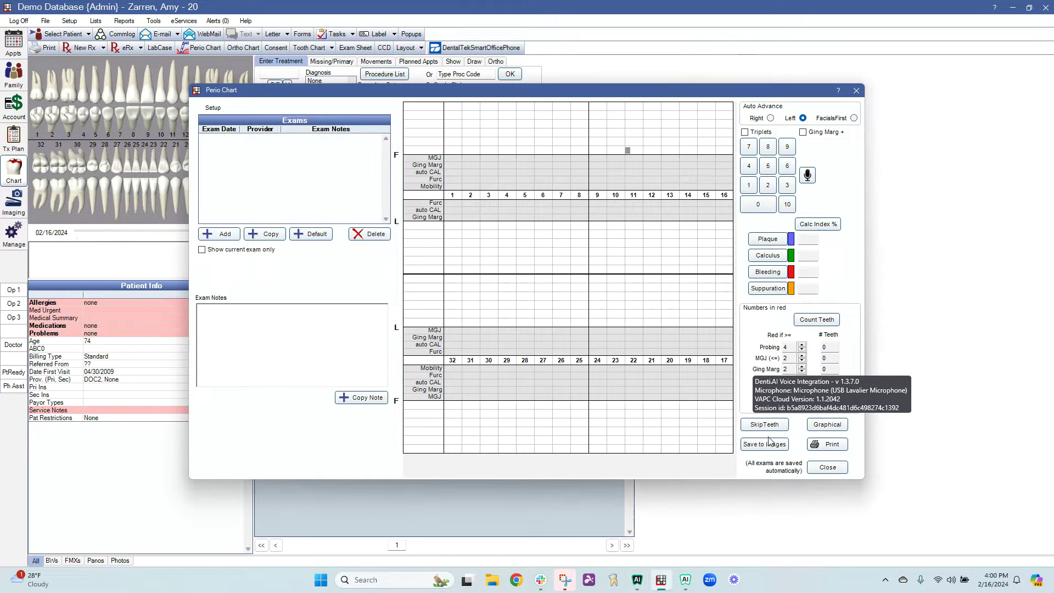
Add a new perio exam for today and begin voice charting of margins and CAL readings.
left_click(769, 442)
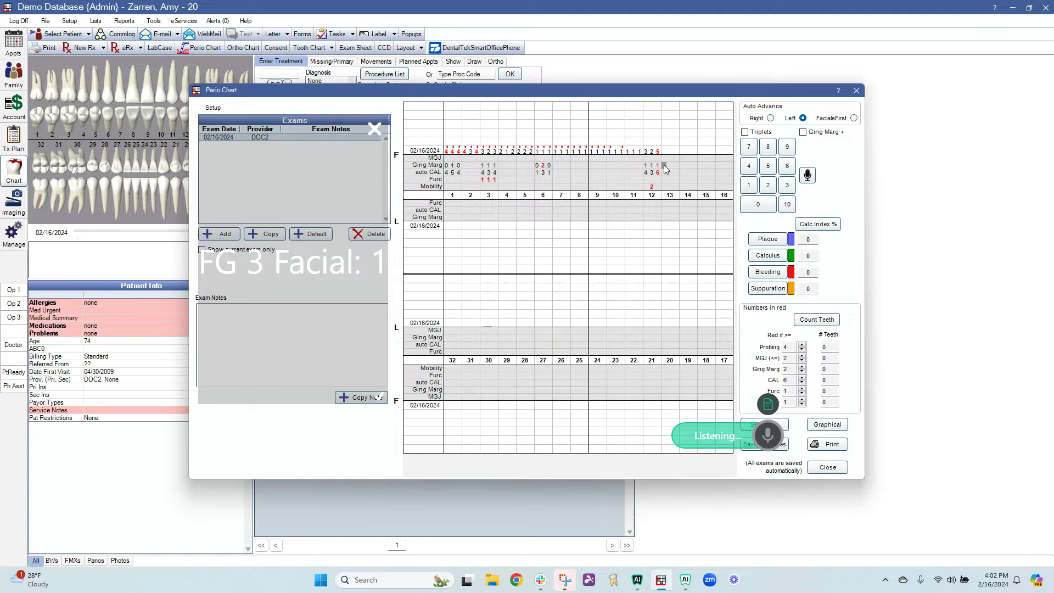
Accept the Copy and Delete Exam confirmations so the saved exam's Oral Health Status report appears.
left_click(265, 237)
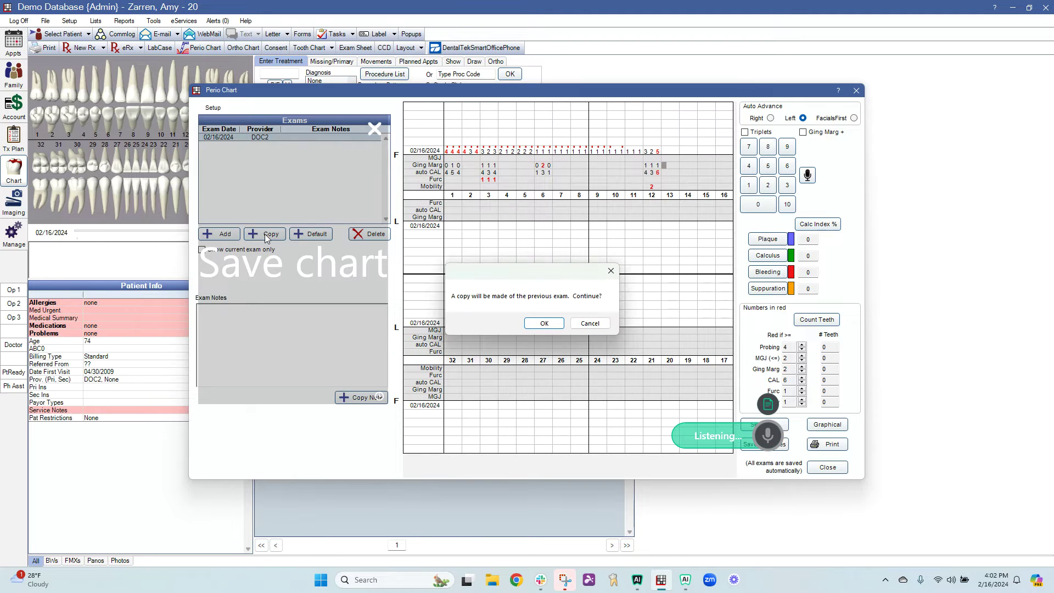
key("Return")
left_click(371, 237)
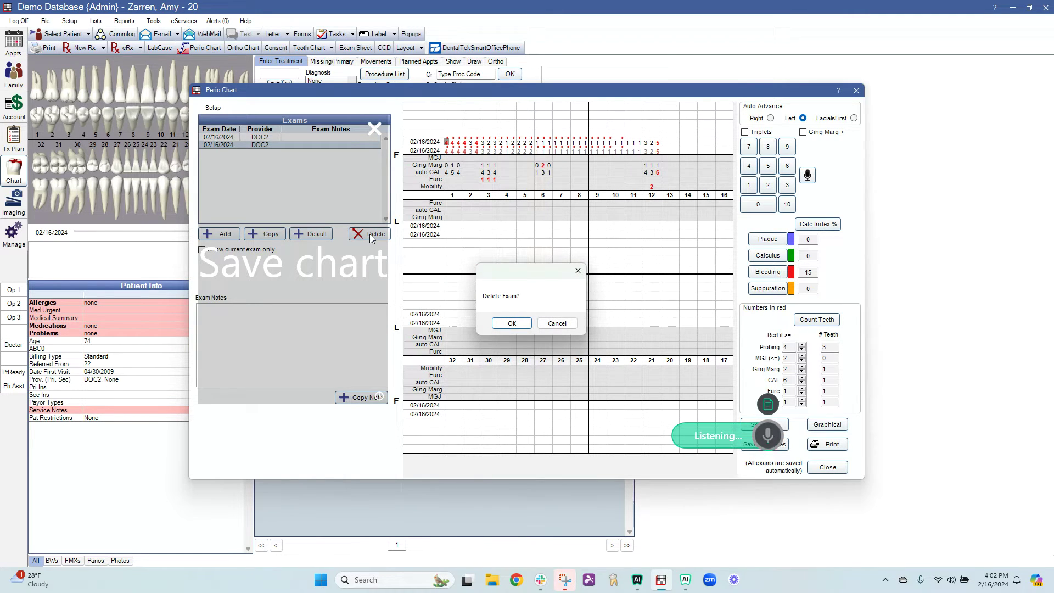
key("Return")
left_click(266, 236)
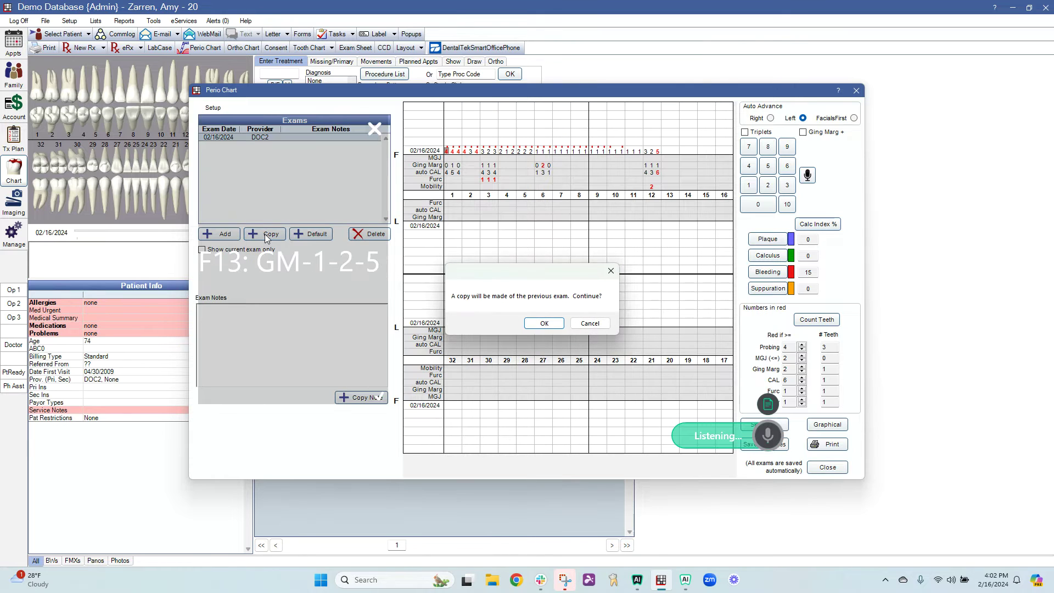
key("Return")
left_click(370, 236)
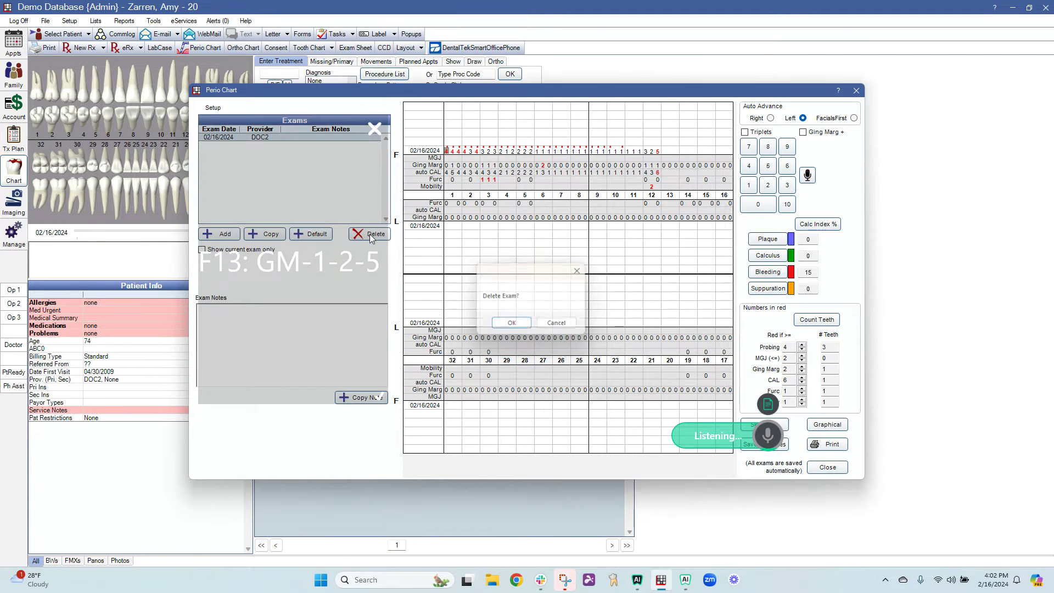
key("Return")
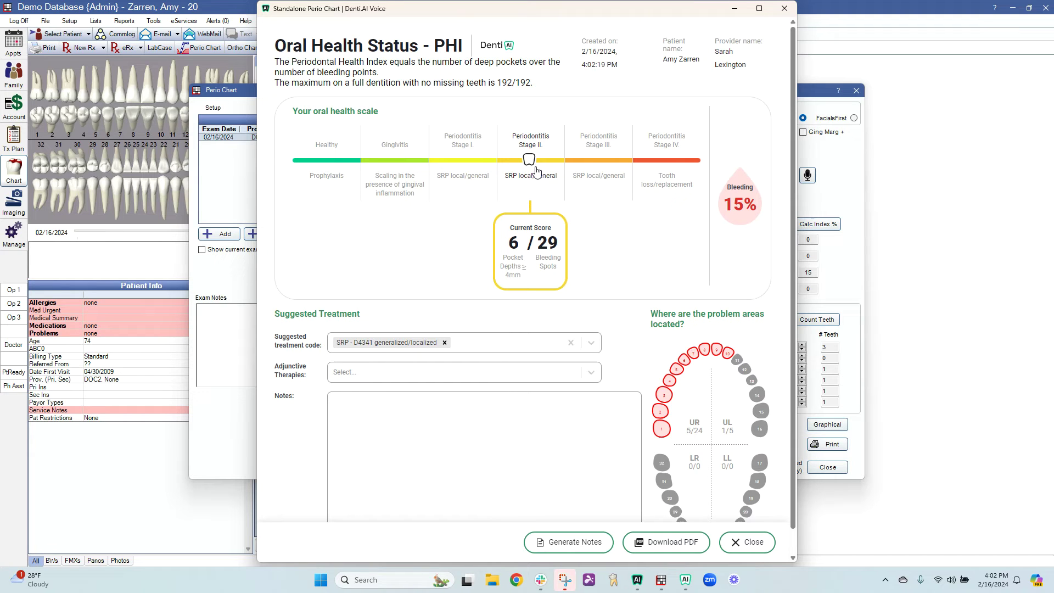
left_click(597, 159)
left_click(531, 159)
left_click(451, 159)
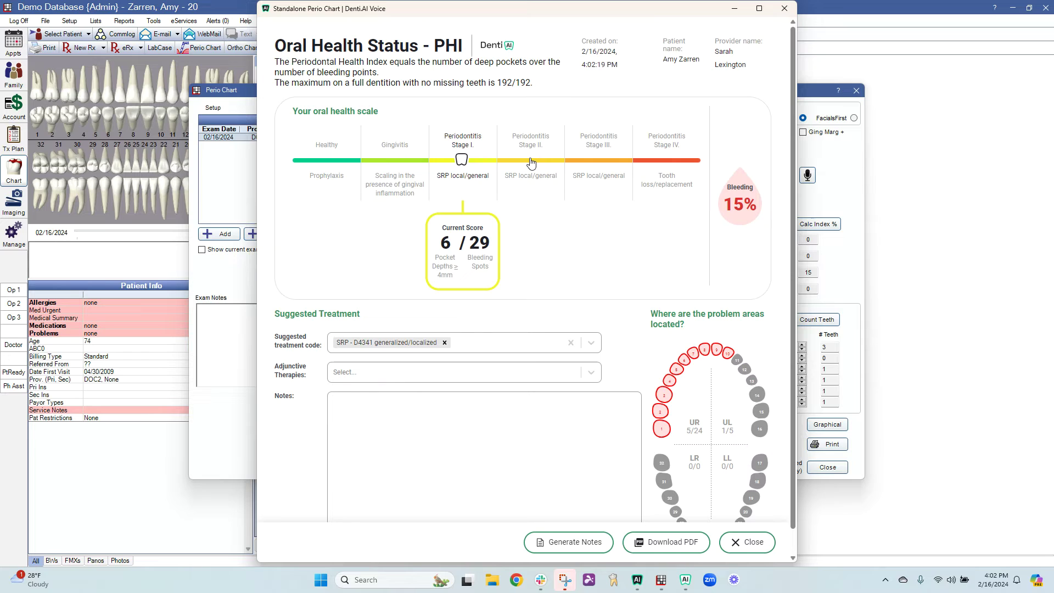
left_click(529, 159)
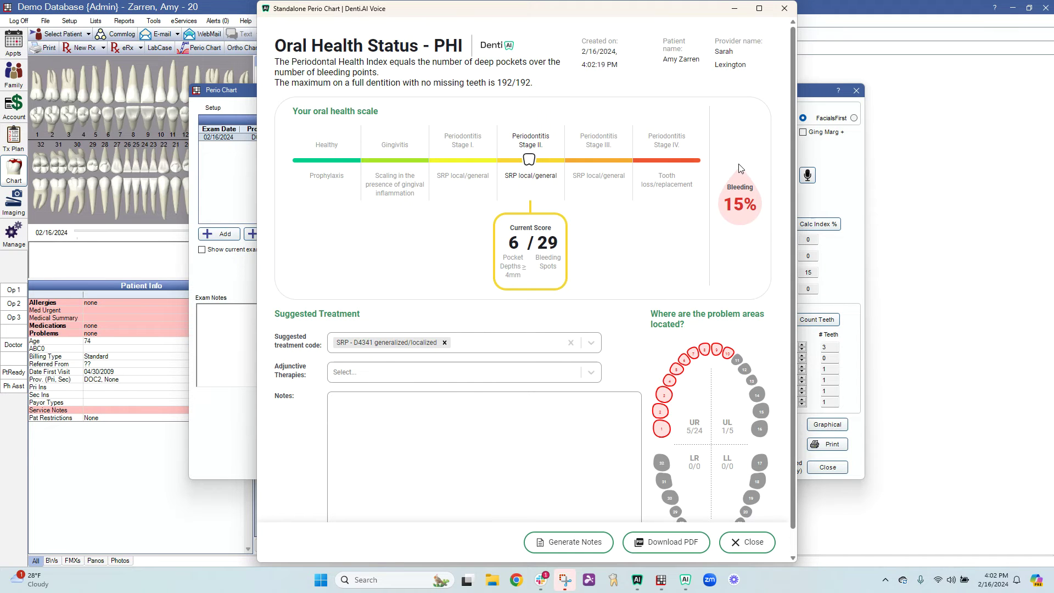
scroll(729, 239, "down", 1)
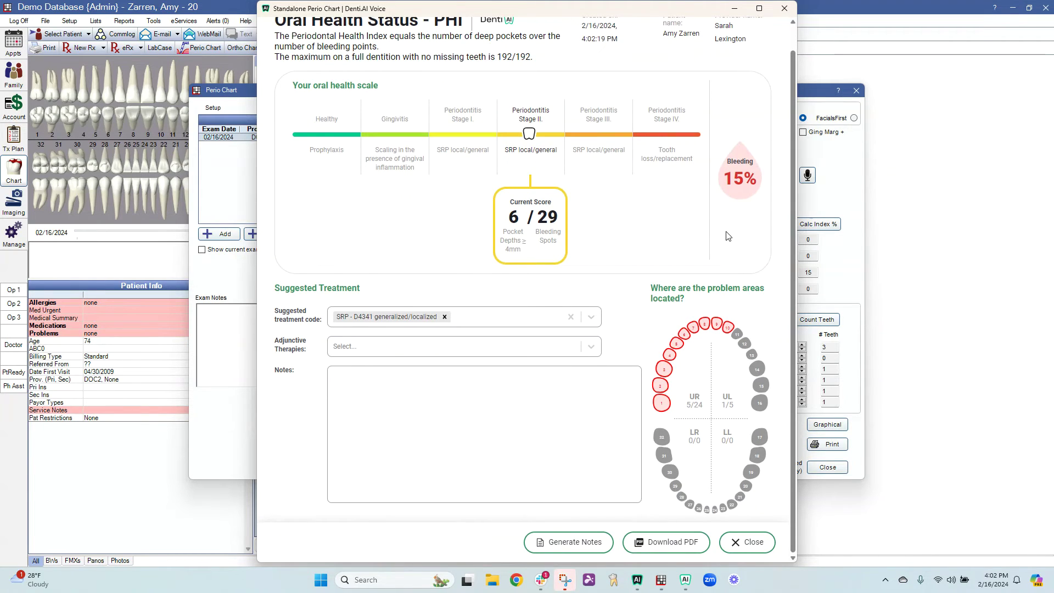
left_click(592, 321)
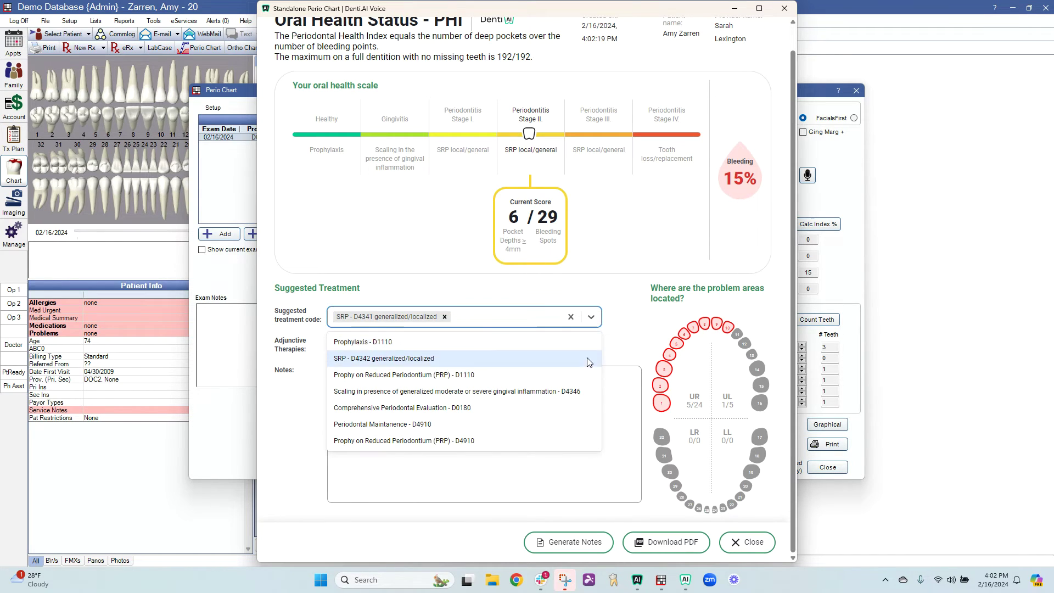
left_click(624, 333)
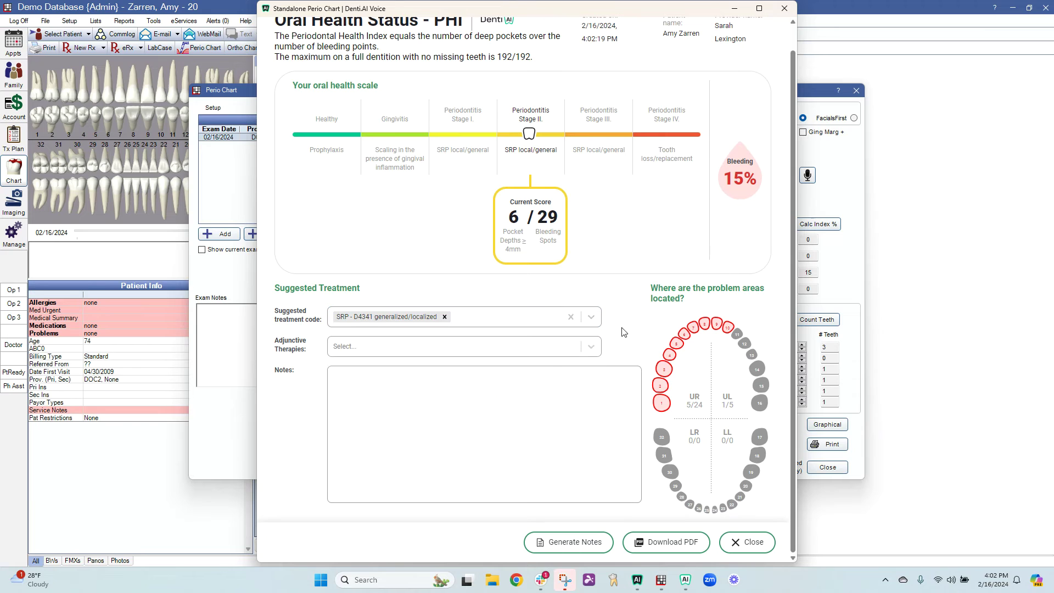
left_click(595, 347)
left_click(648, 316)
Generate AI clinical notes on the periodontal findings and treatment plan in the Notes box.
left_click(488, 416)
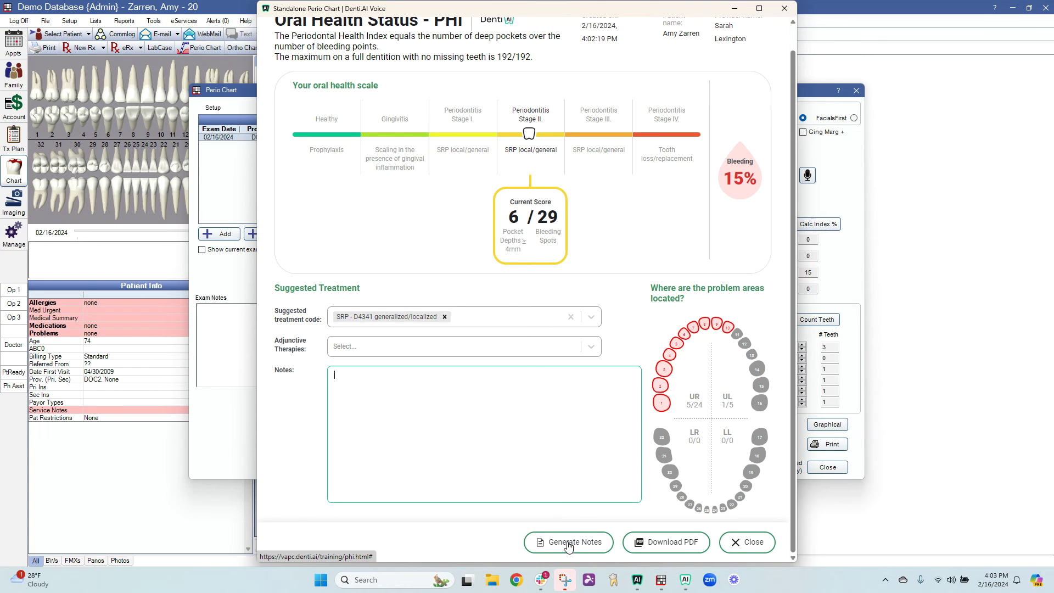
left_click(567, 543)
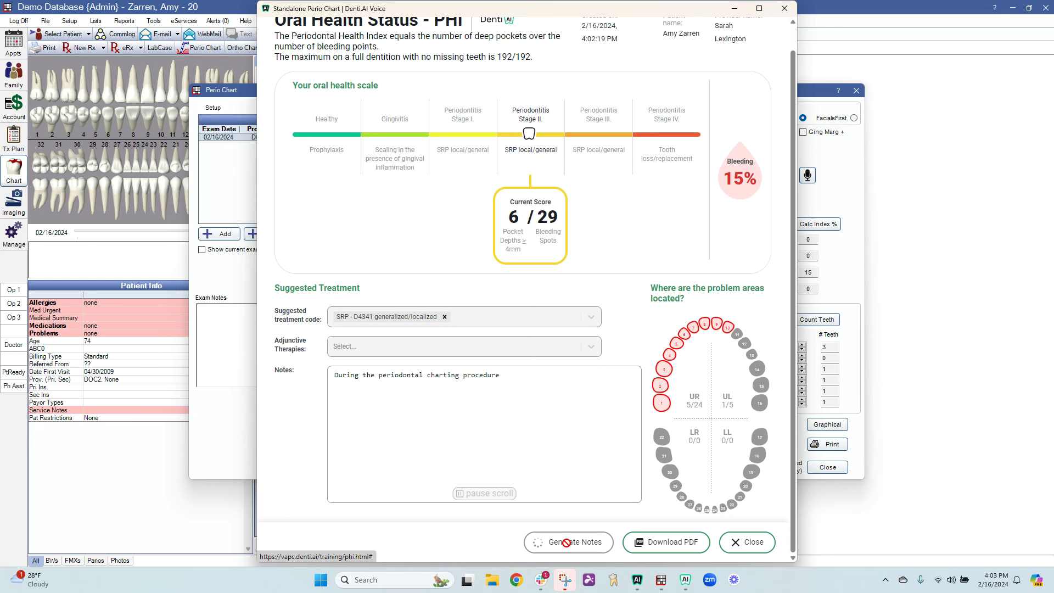